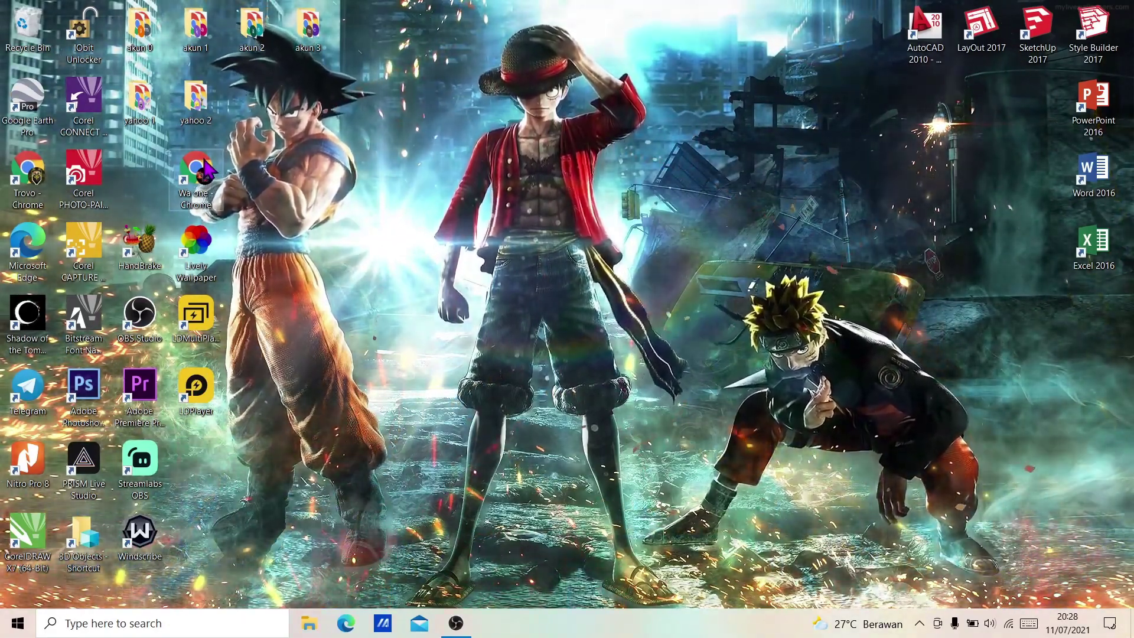
Step: Launch Chrome and run a Google search for 'nimotv'
double_click(205, 171)
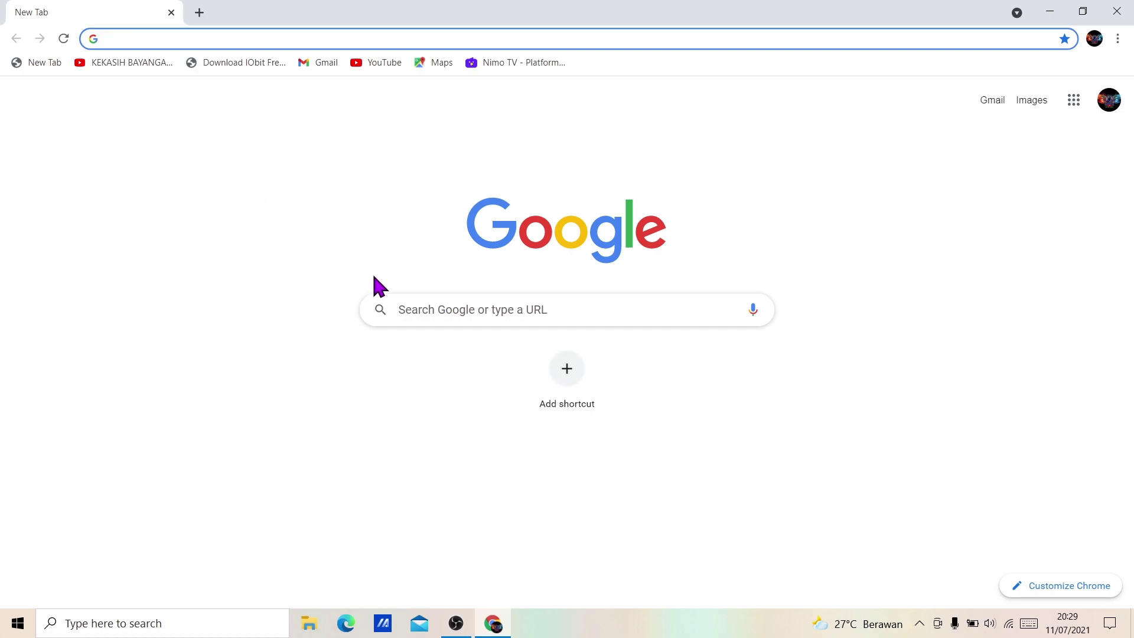
left_click(420, 308)
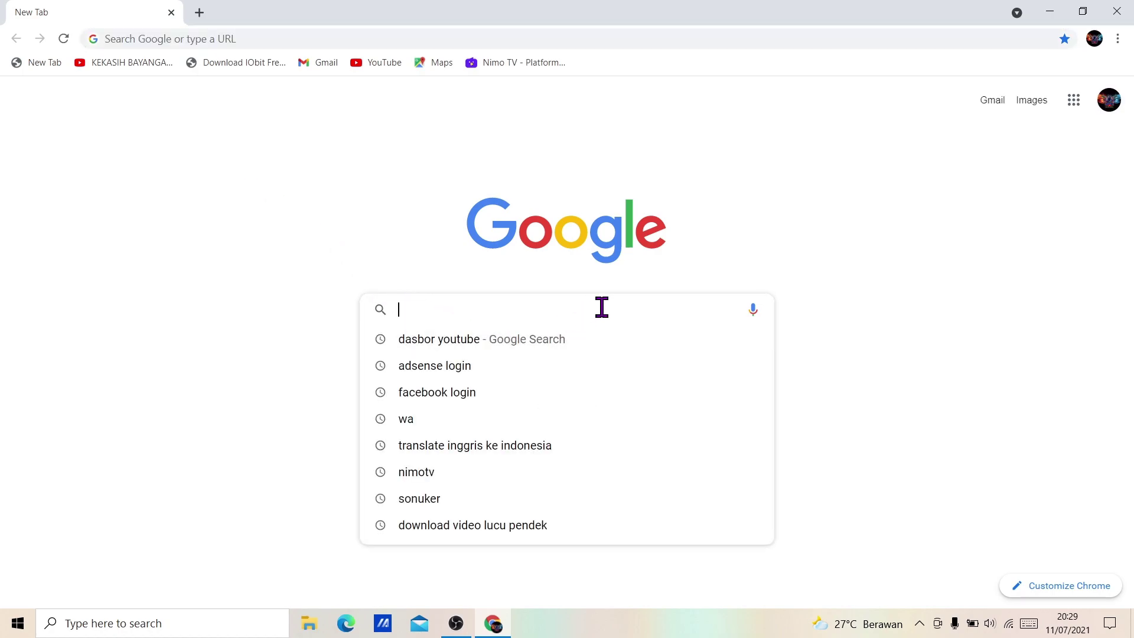
type("nimot")
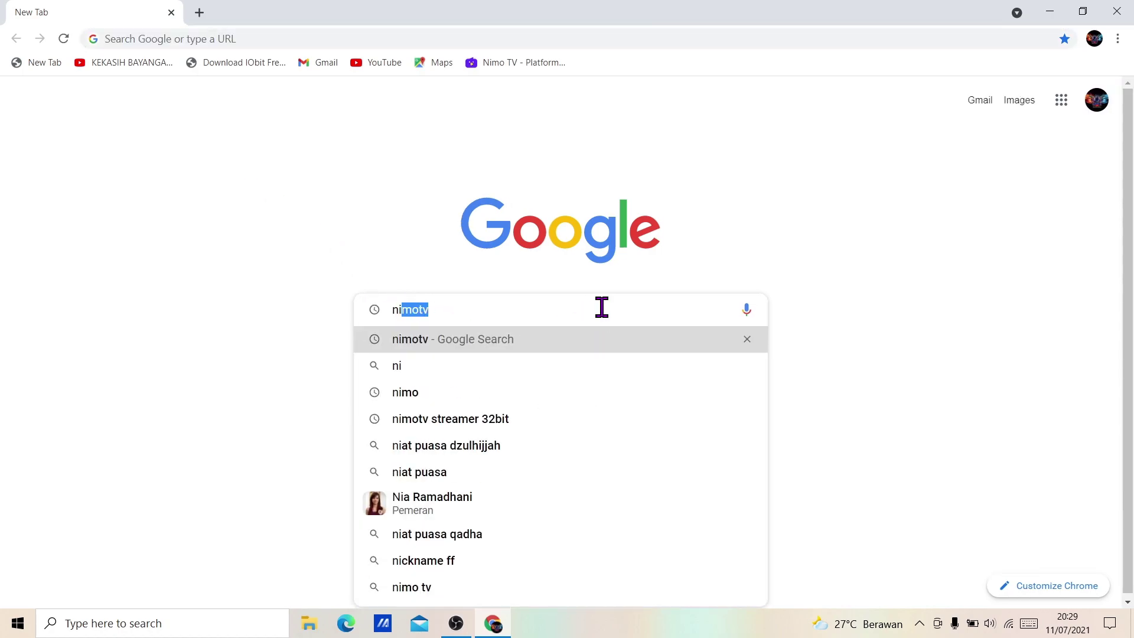
type("v")
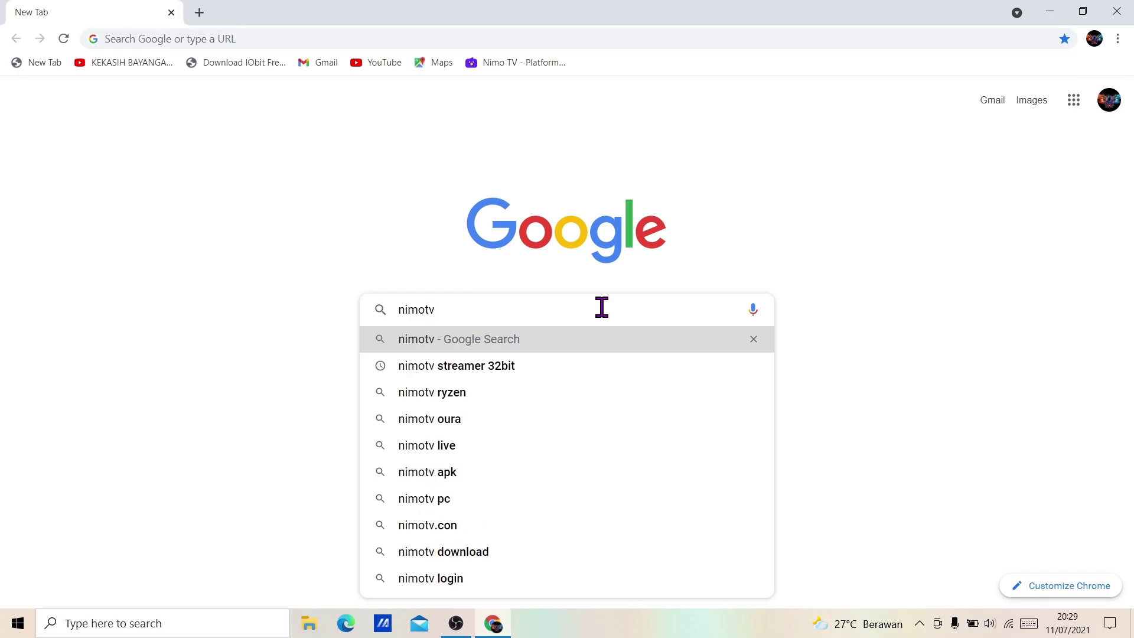
key("Return")
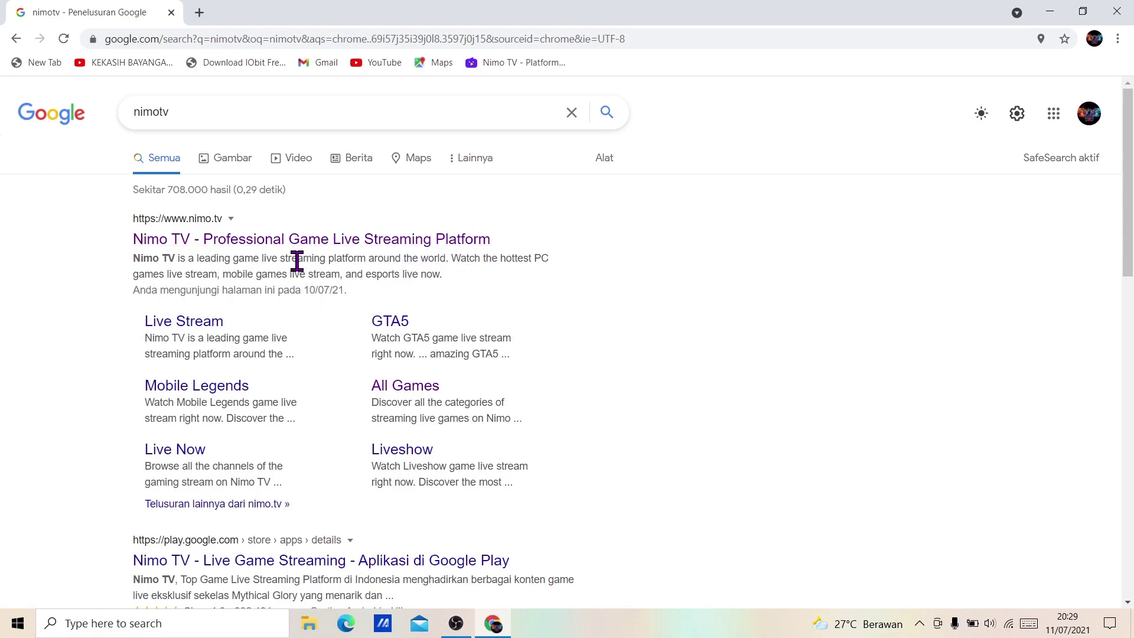
Step: Go to the Nimo TV website and reveal the Mulai livestream menu
left_click(264, 249)
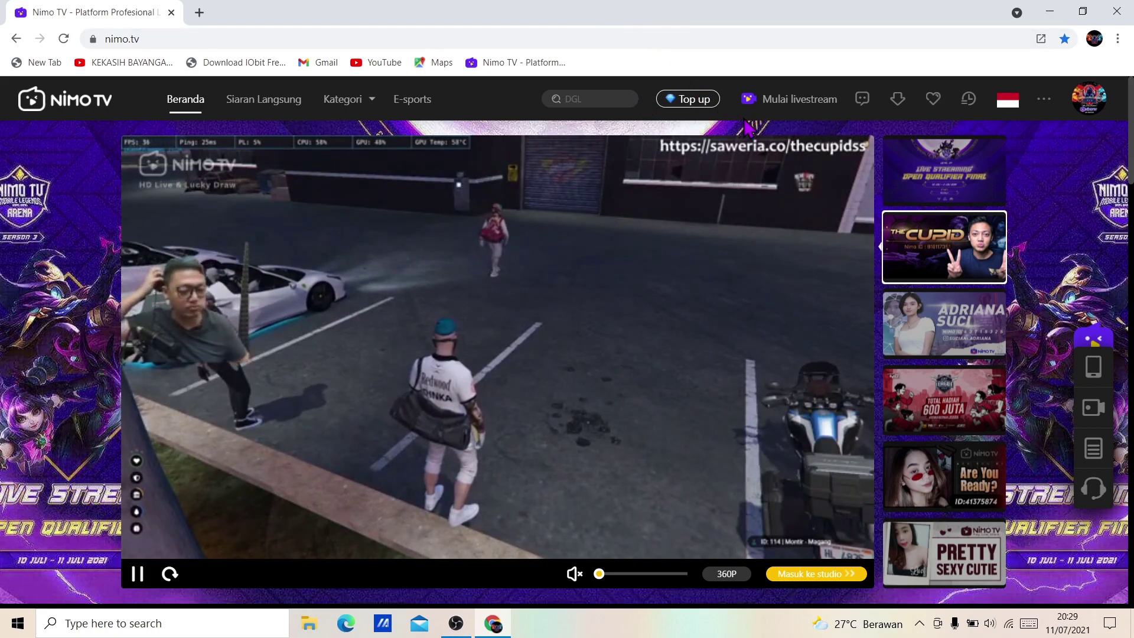
mouse_move(765, 115)
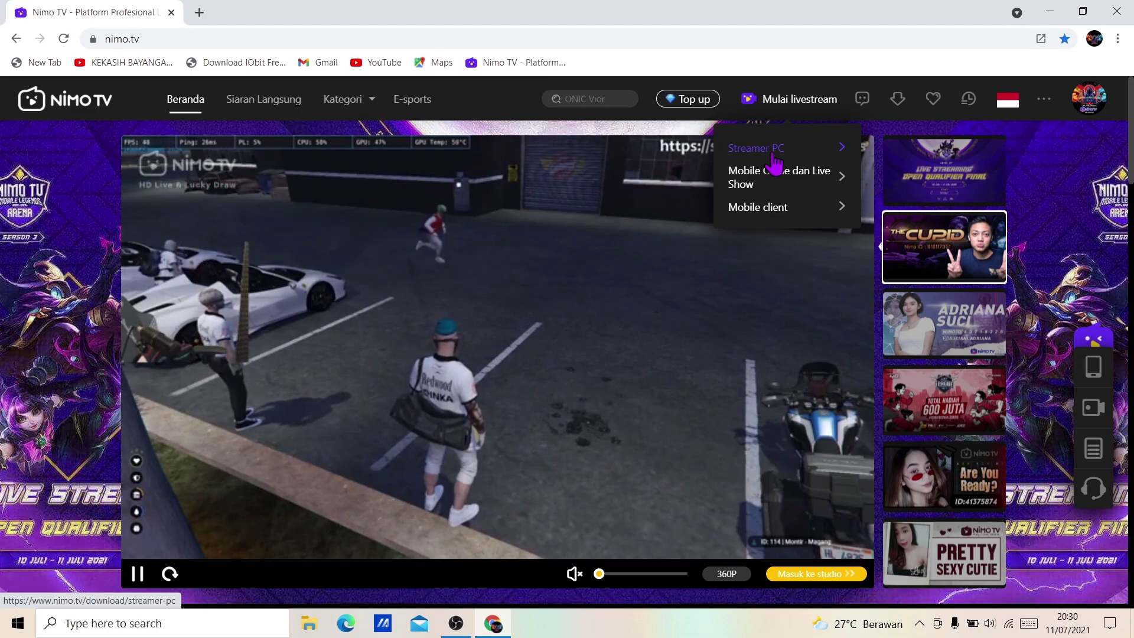
Step: Open the Streamer PC download page from the Mulai livestream menu
left_click(774, 154)
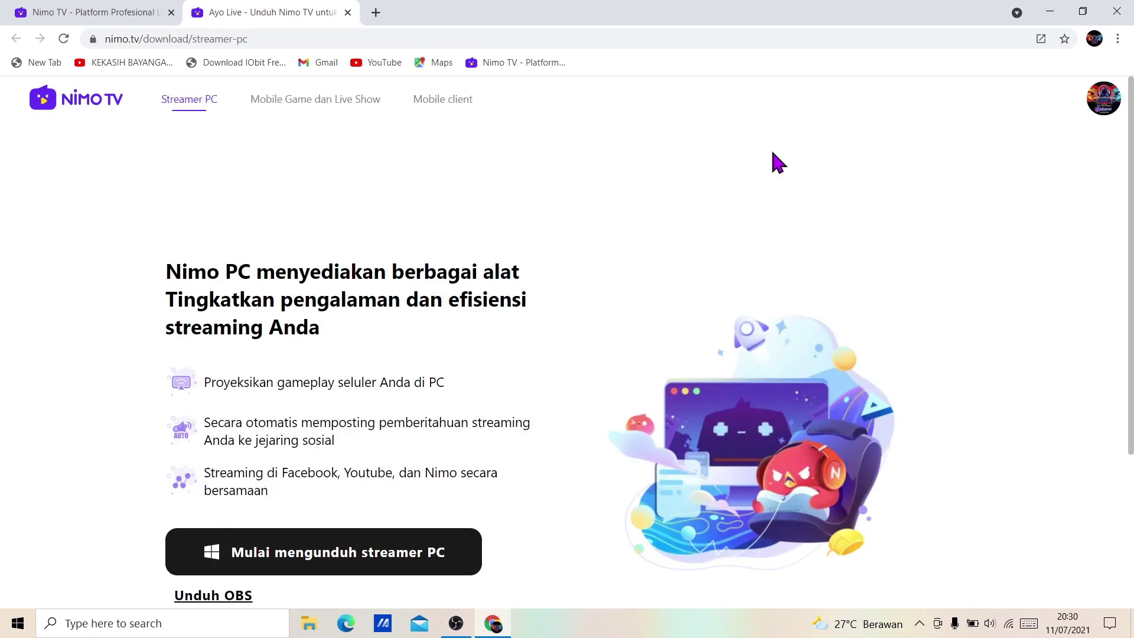
scroll(667, 284, "down", 4)
scroll(617, 331, "up", 3)
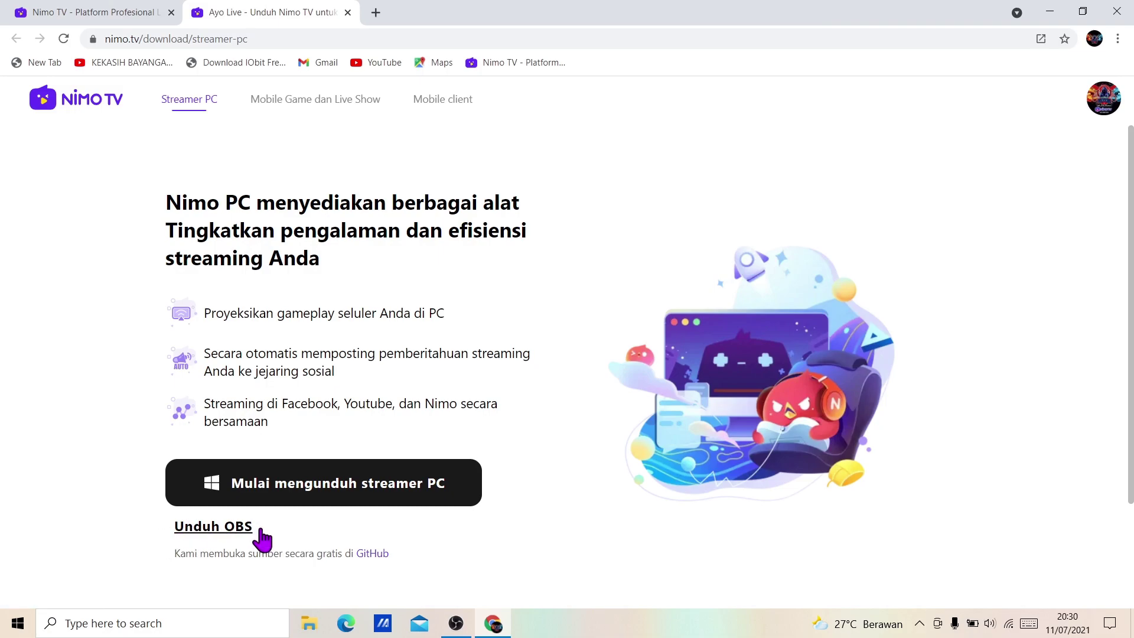
left_click(450, 627)
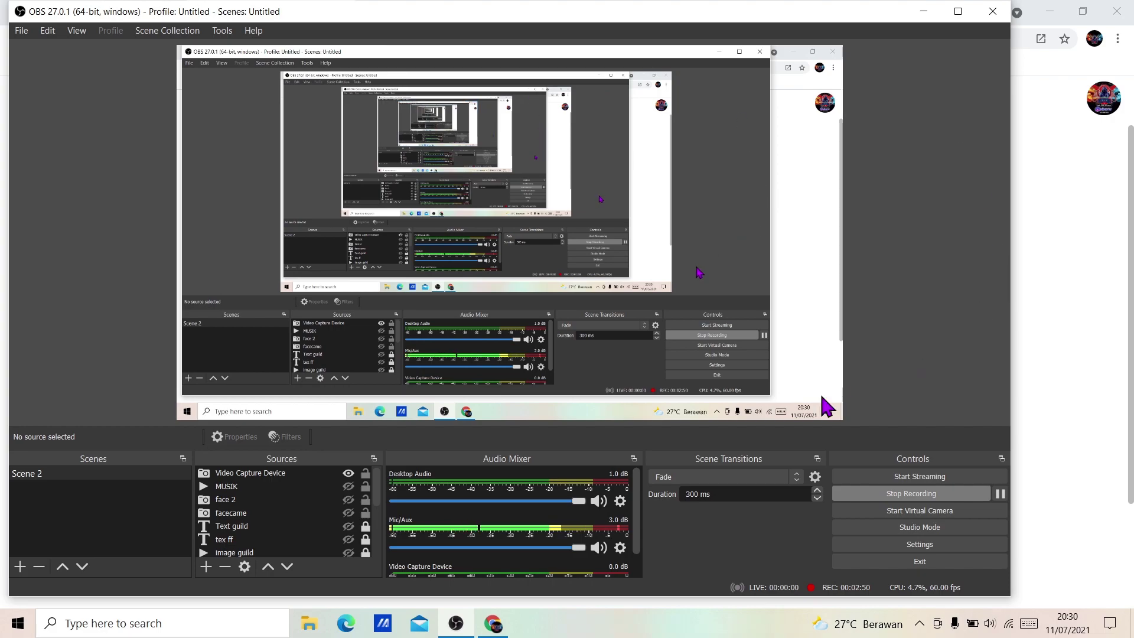
left_click(460, 628)
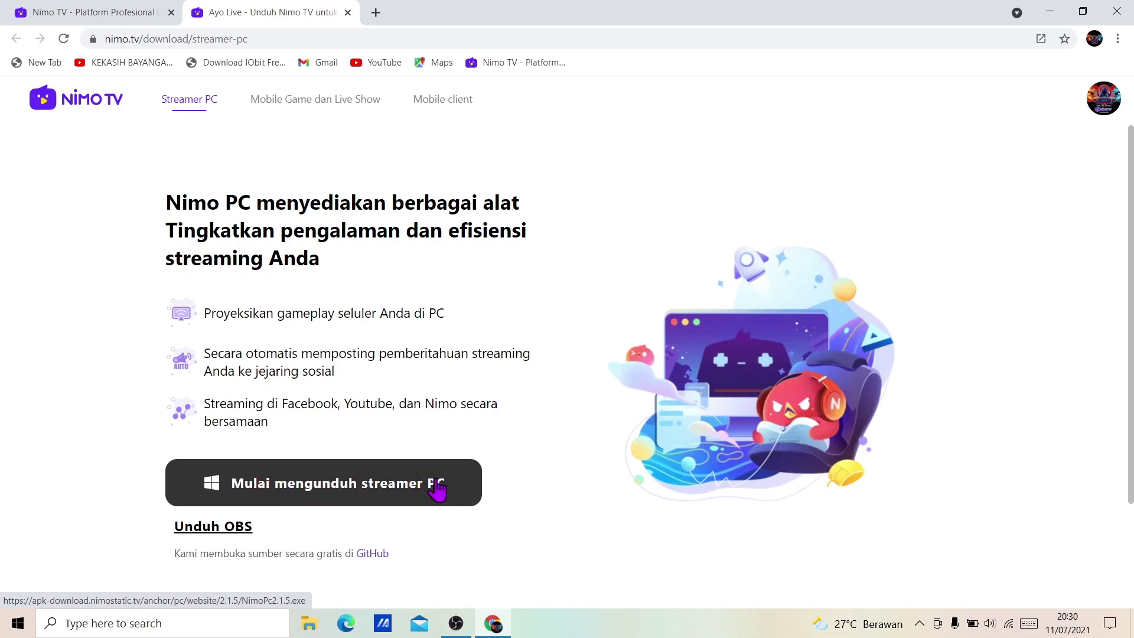
Step: Download the NimoPc2.1.5.exe installer, then minimize Chrome
left_click(437, 489)
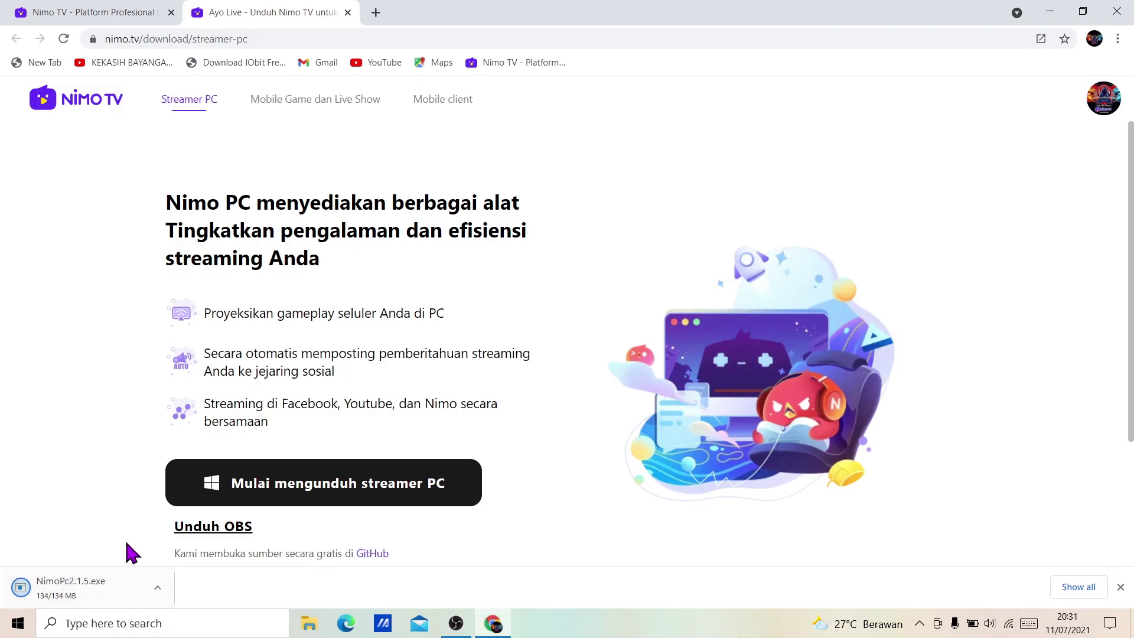
left_click(1052, 12)
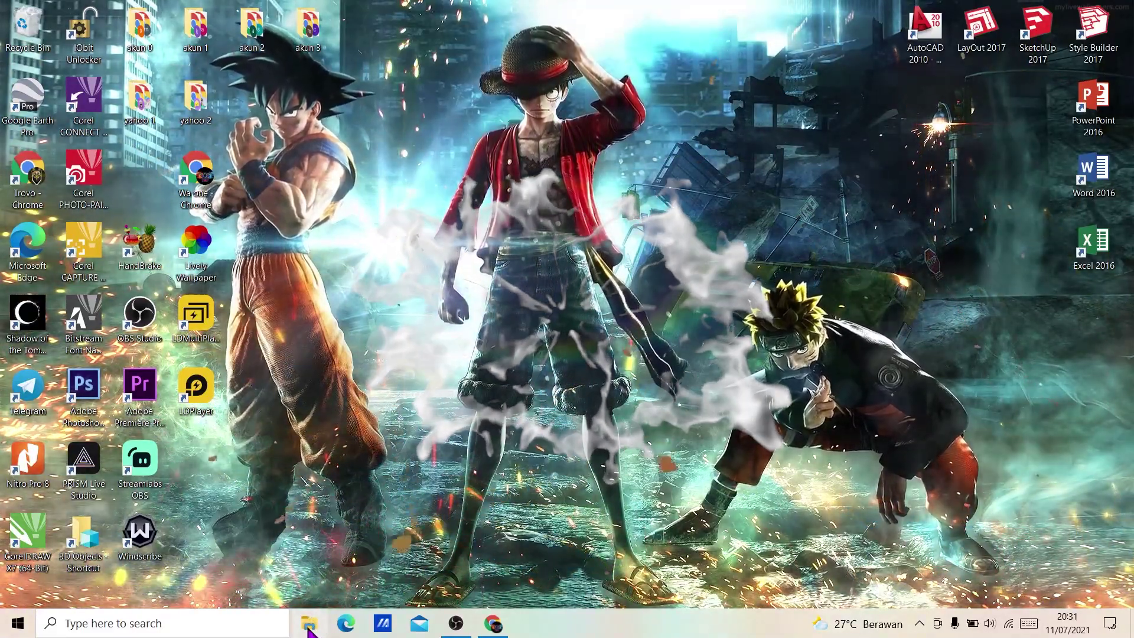
Step: In File Explorer's Downloads folder, select the NimoPc2.1.5 installer
left_click(308, 625)
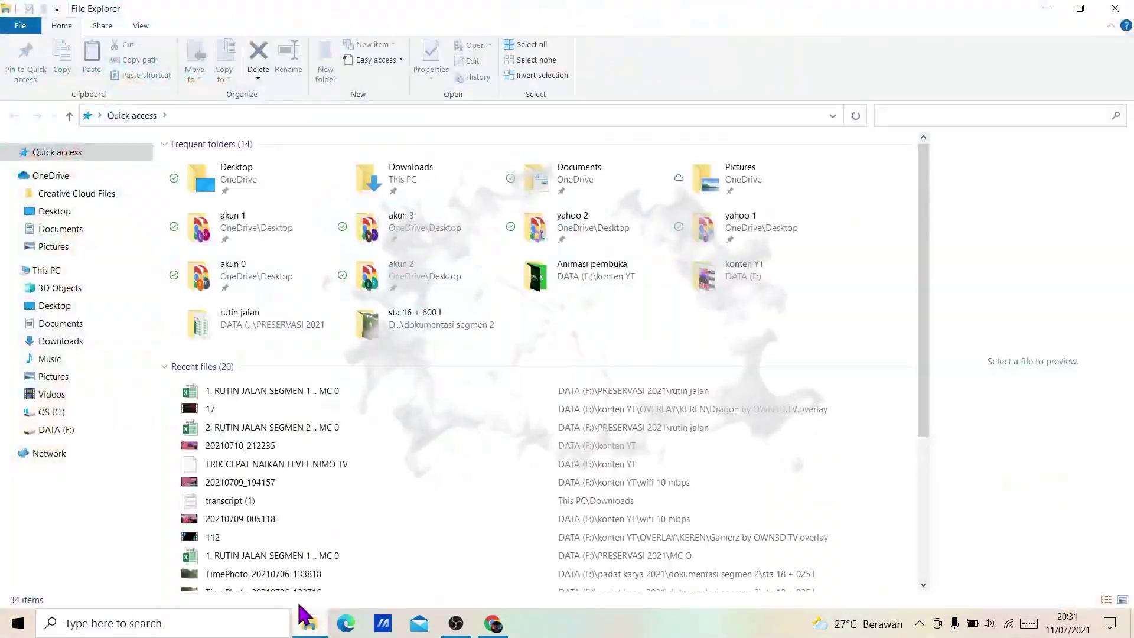
left_click(1085, 13)
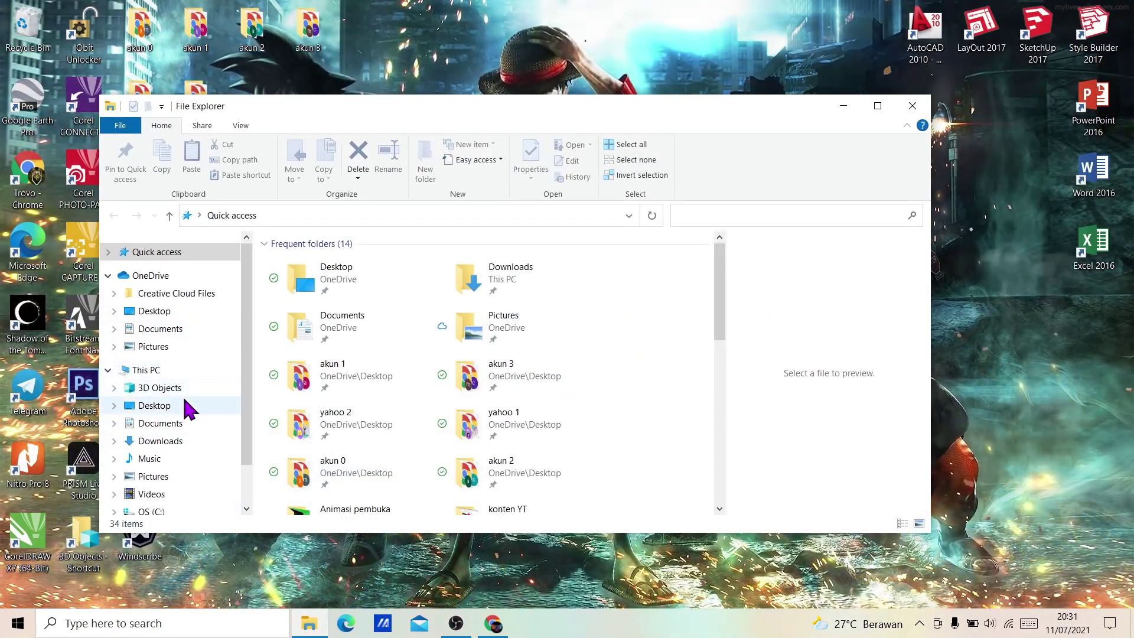
scroll(182, 406, "down", 1)
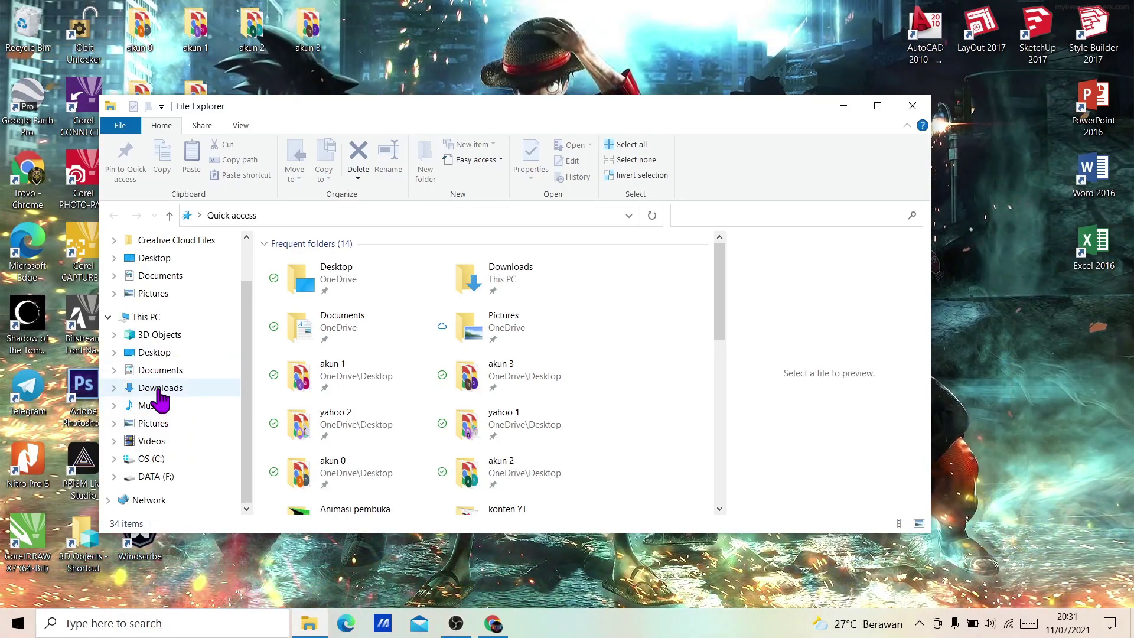
left_click(160, 390)
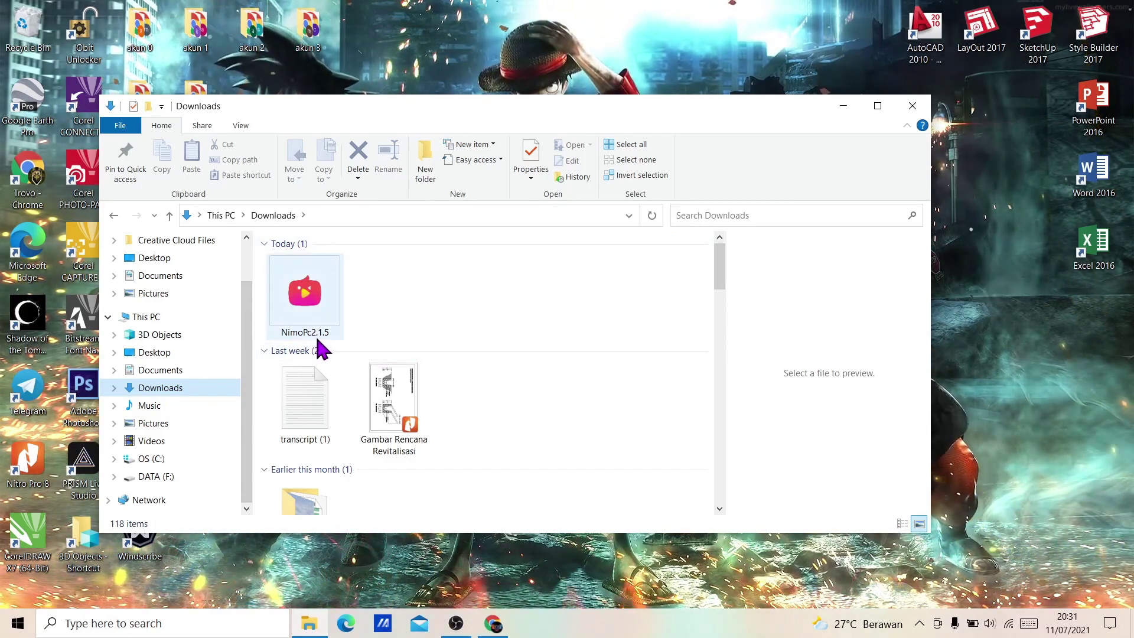
mouse_move(326, 347)
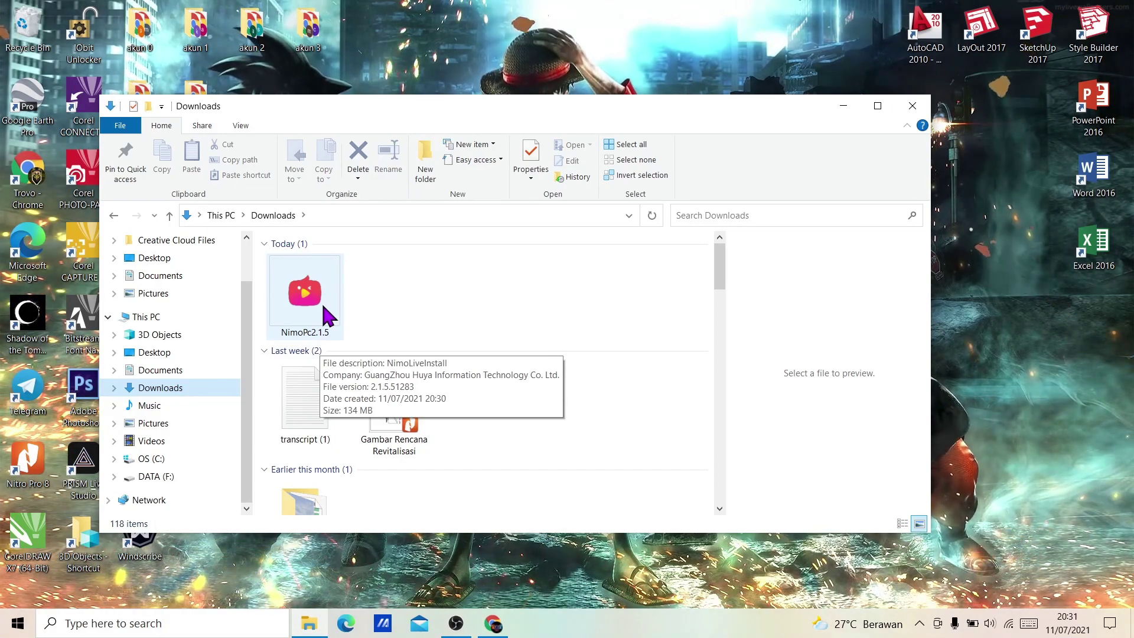
left_click(327, 316)
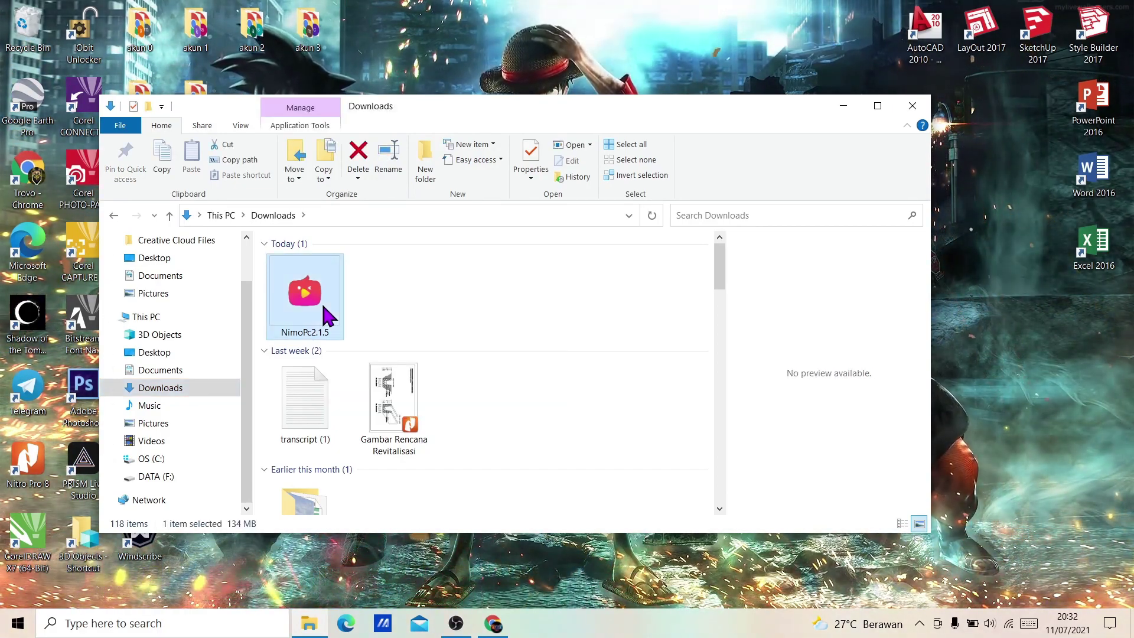
Step: Run NimoPc2.1.5 in Indonesian, accept the Privacy Policy, and start installation
double_click(328, 316)
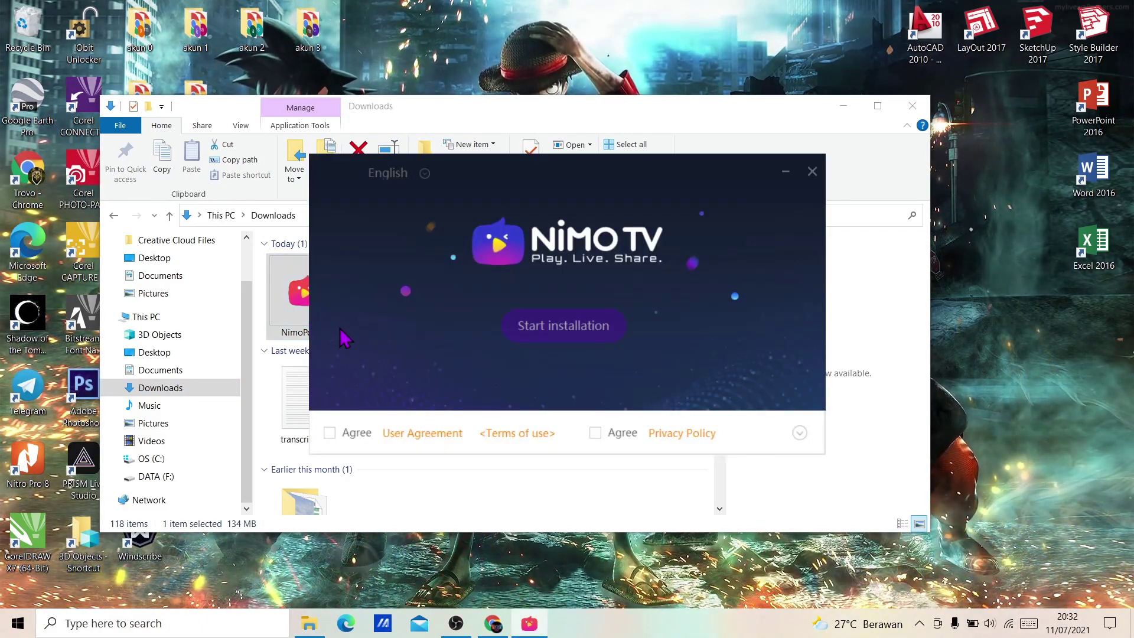
left_click(425, 175)
scroll(423, 271, "down", 2)
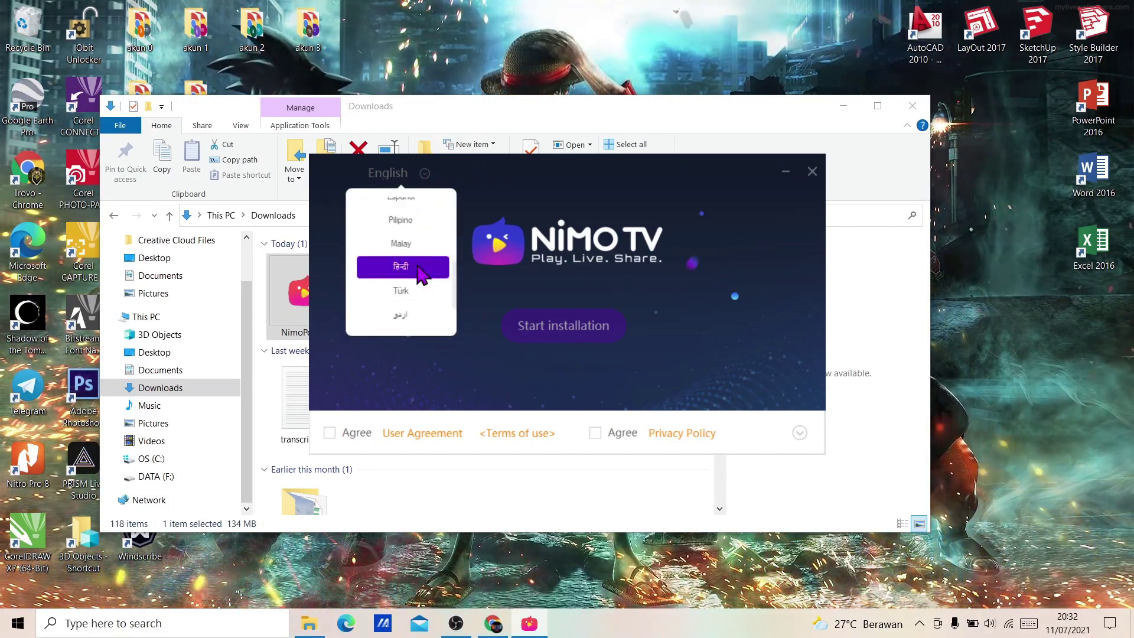
scroll(423, 274, "down", 2)
scroll(425, 293, "up", 4)
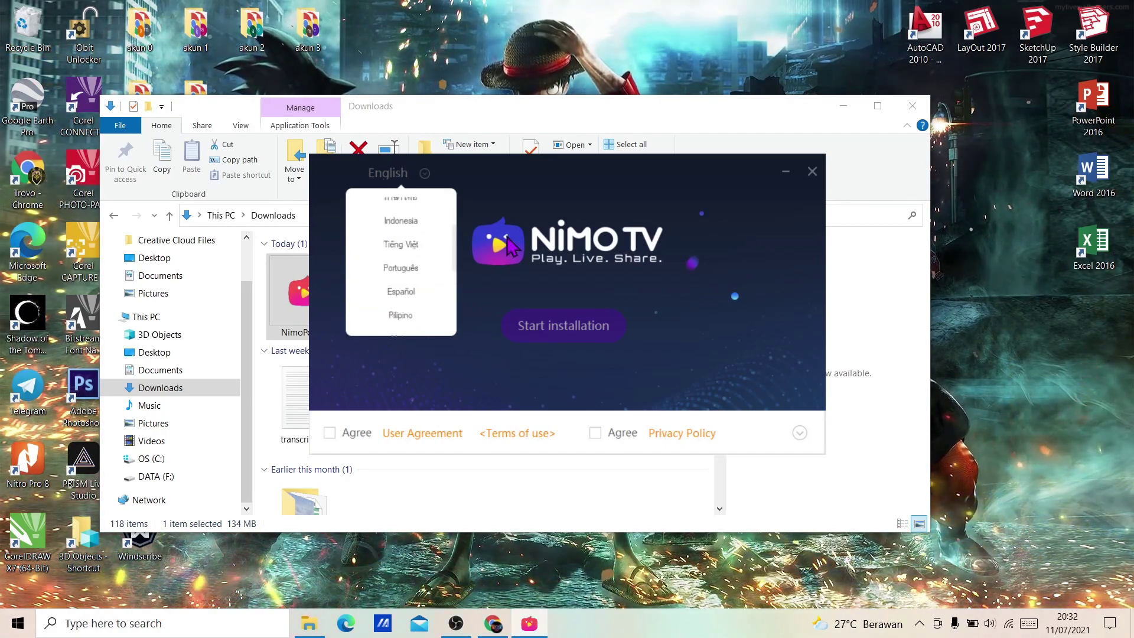
left_click(425, 175)
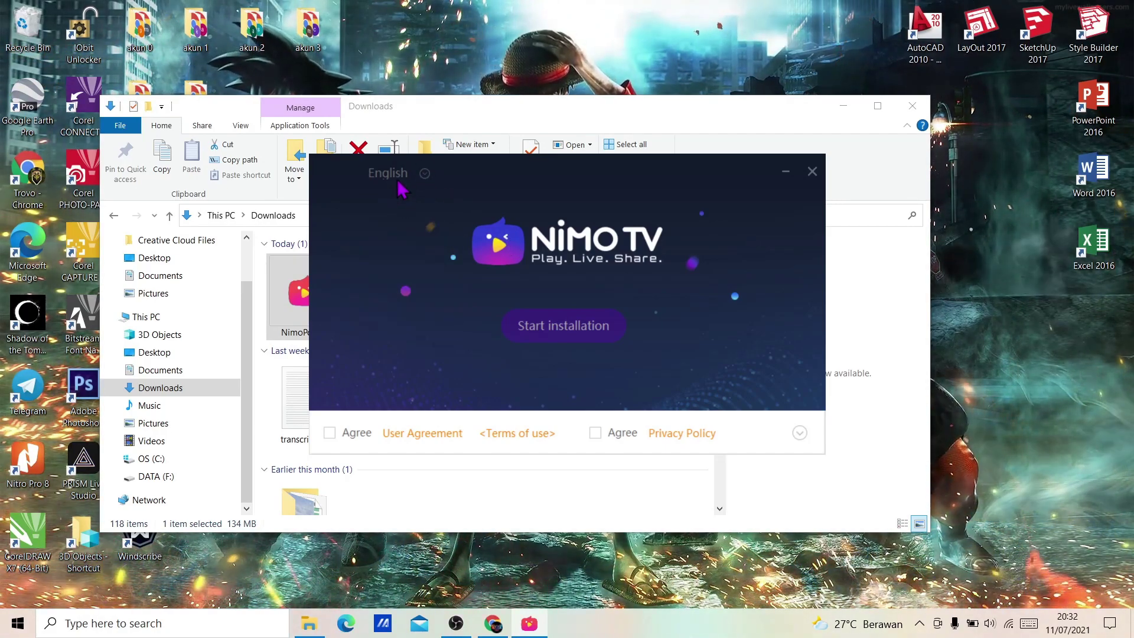
left_click(426, 177)
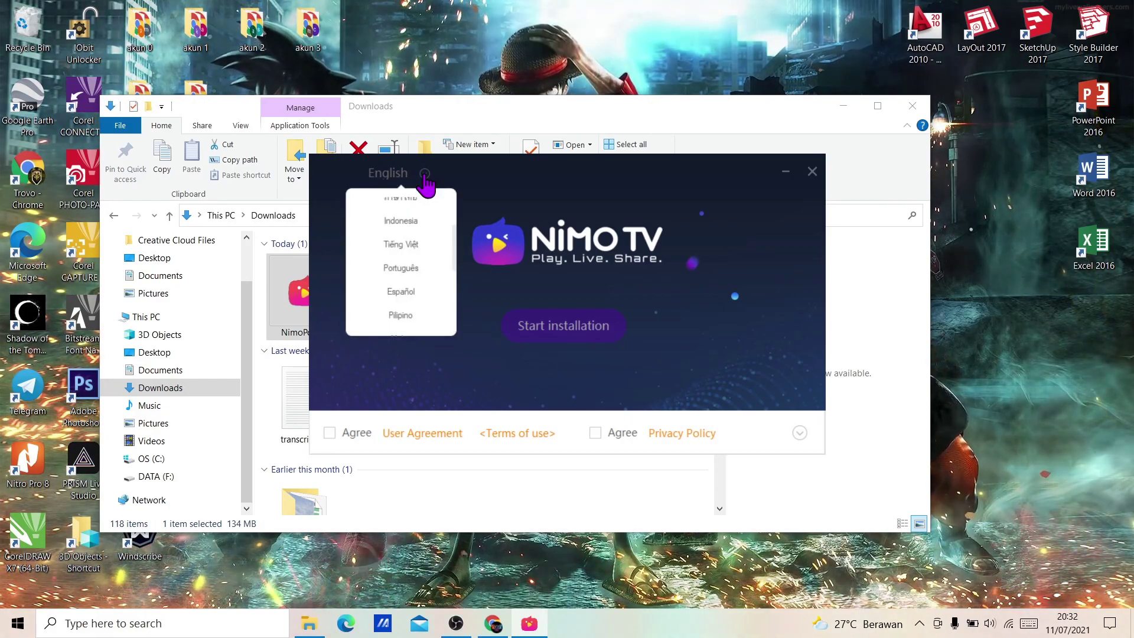
left_click(417, 227)
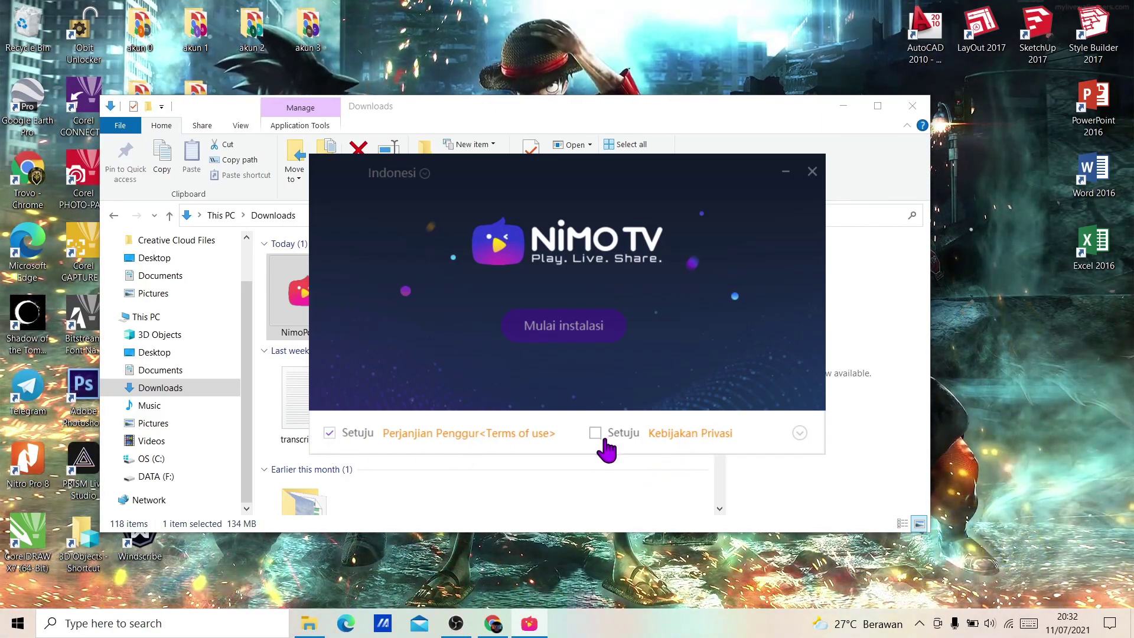
left_click(597, 437)
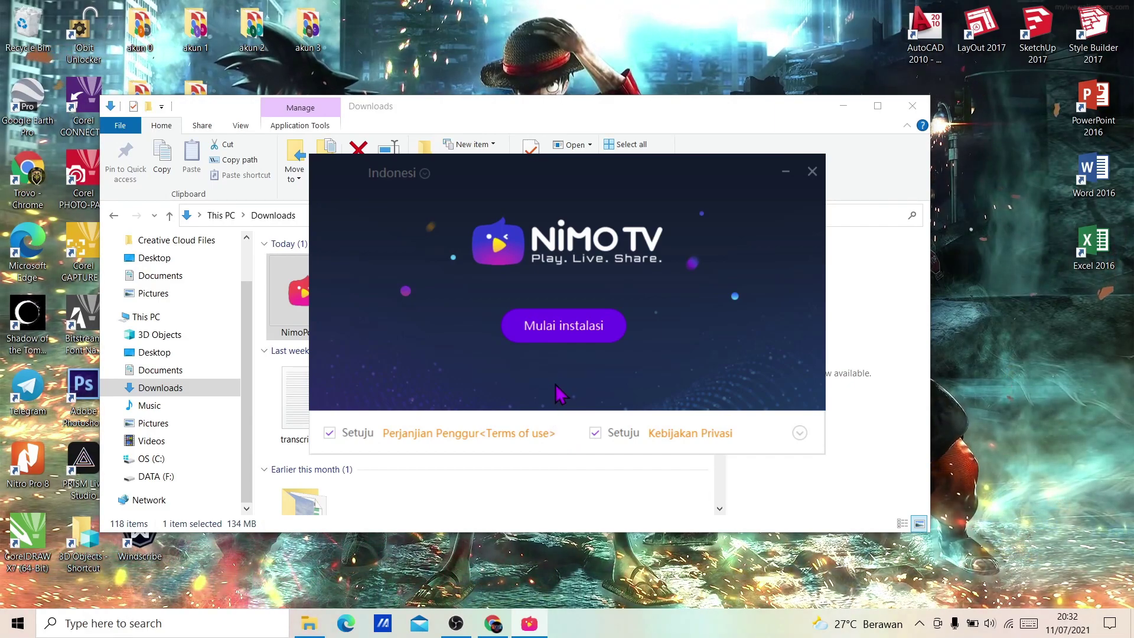
left_click(556, 338)
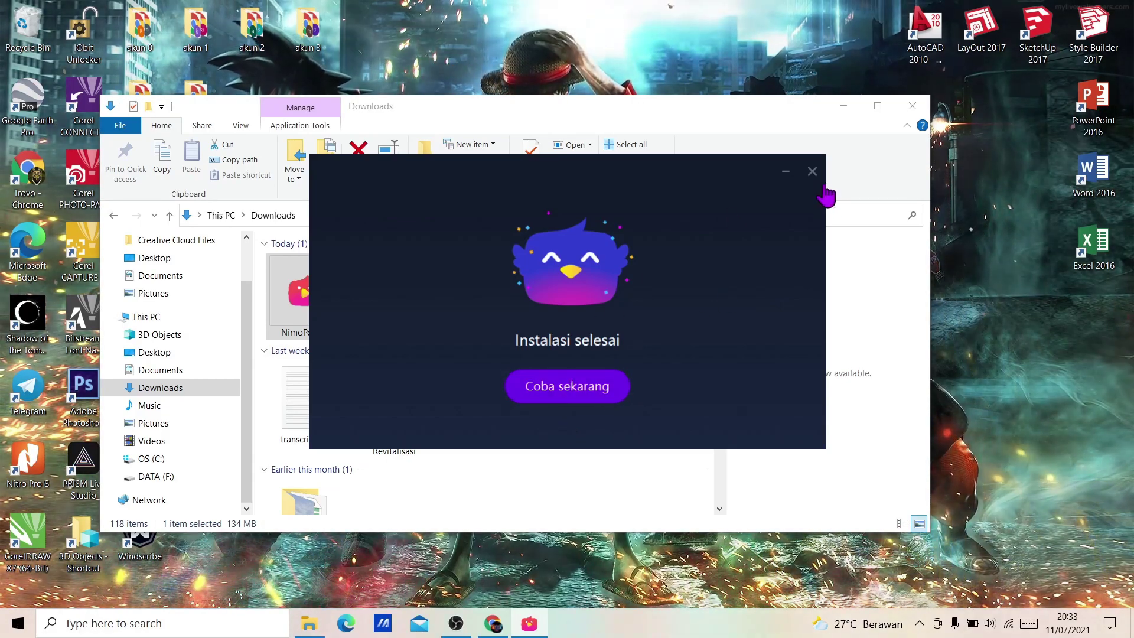
Step: Close the installer and Downloads window, refresh the desktop, and launch NimoLive
left_click(813, 172)
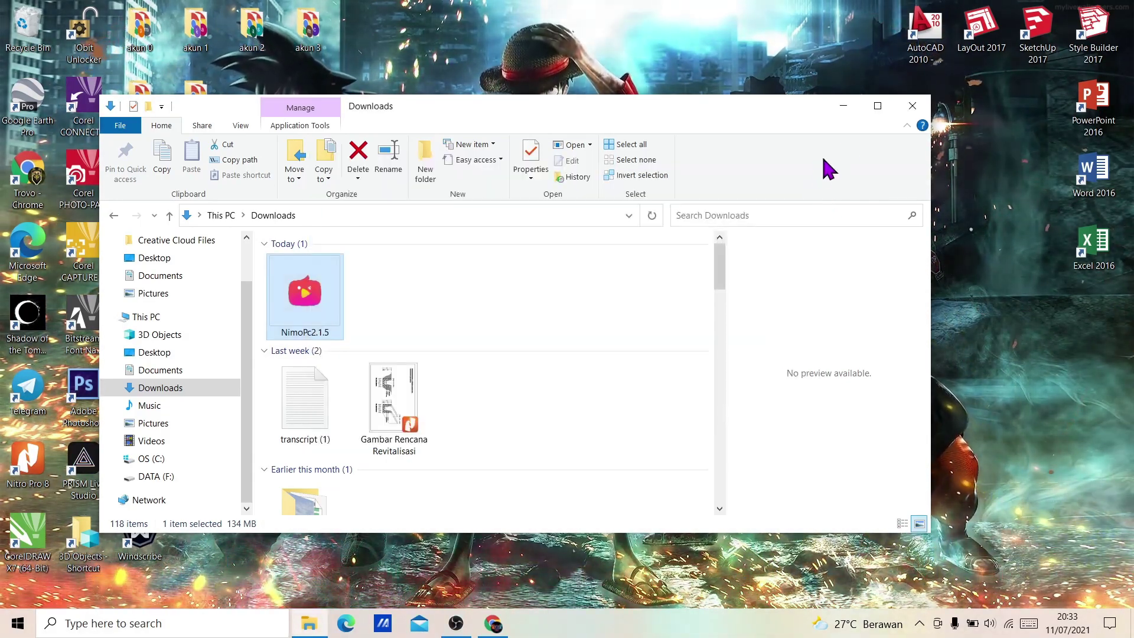
left_click(913, 107)
right_click(481, 172)
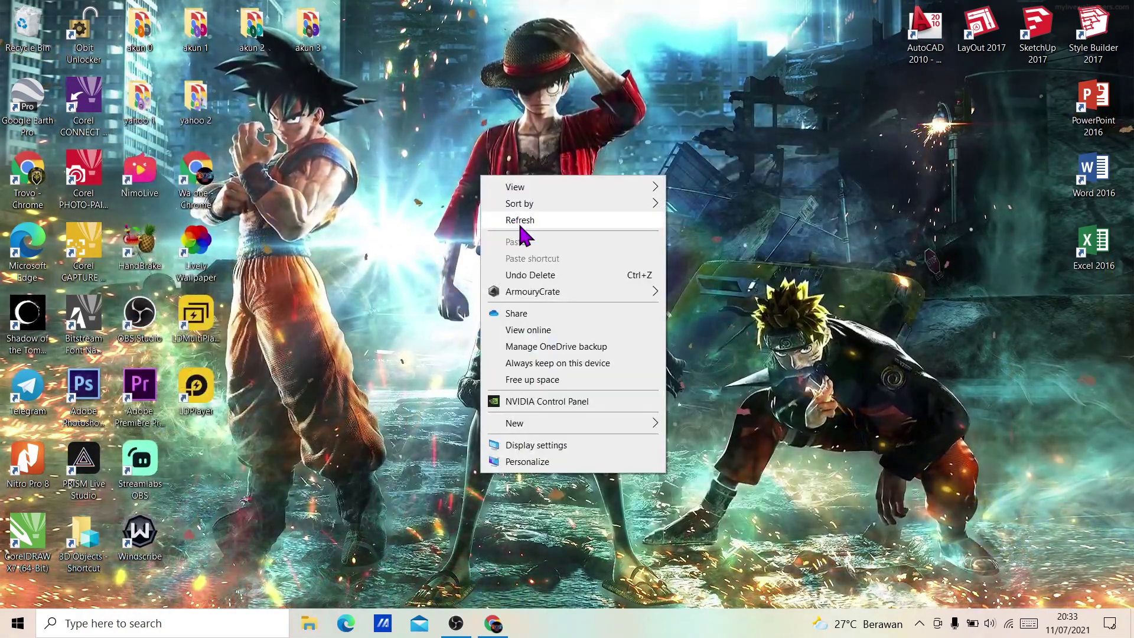
right_click(442, 166)
left_click(493, 212)
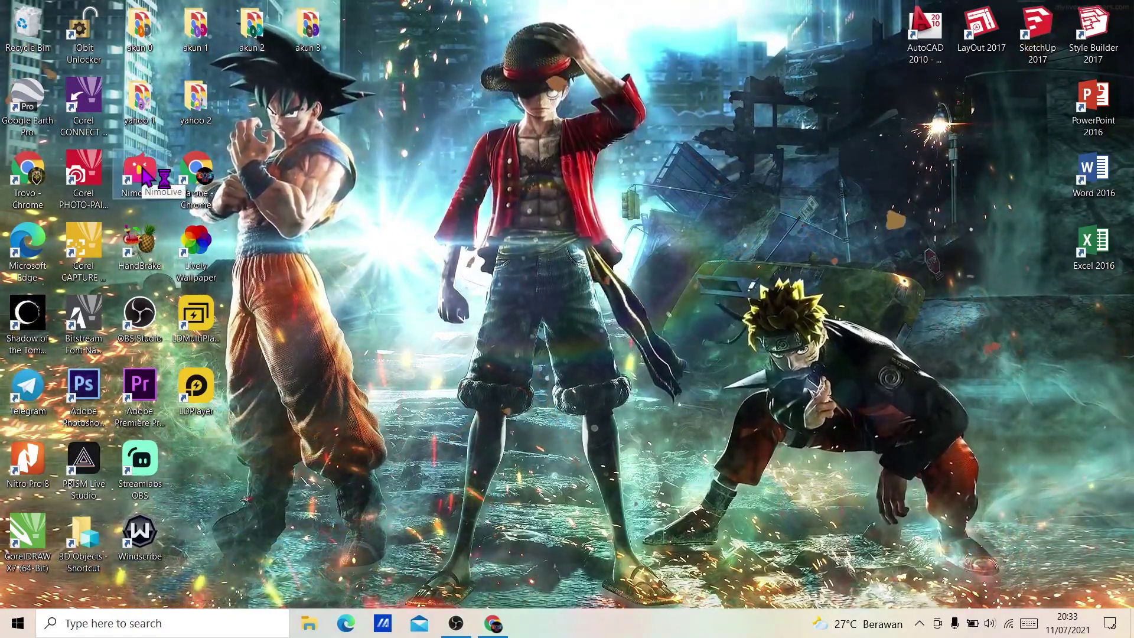
double_click(144, 175)
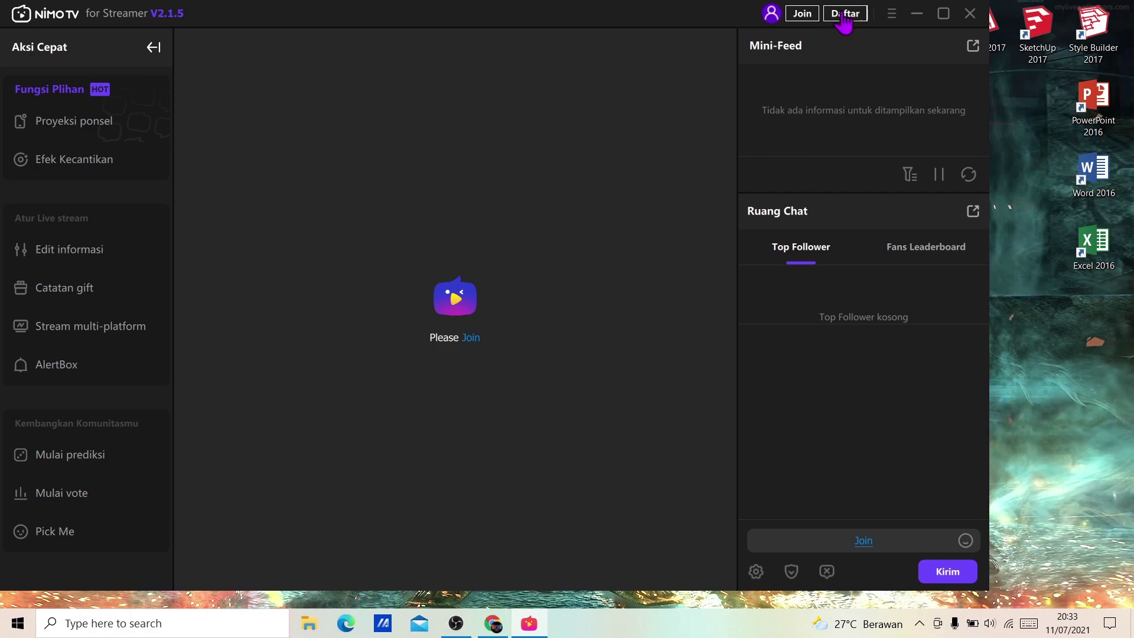
Step: Maximize Nimo TV, open the Join form, and choose the +62 Indonesia country code
left_click(944, 13)
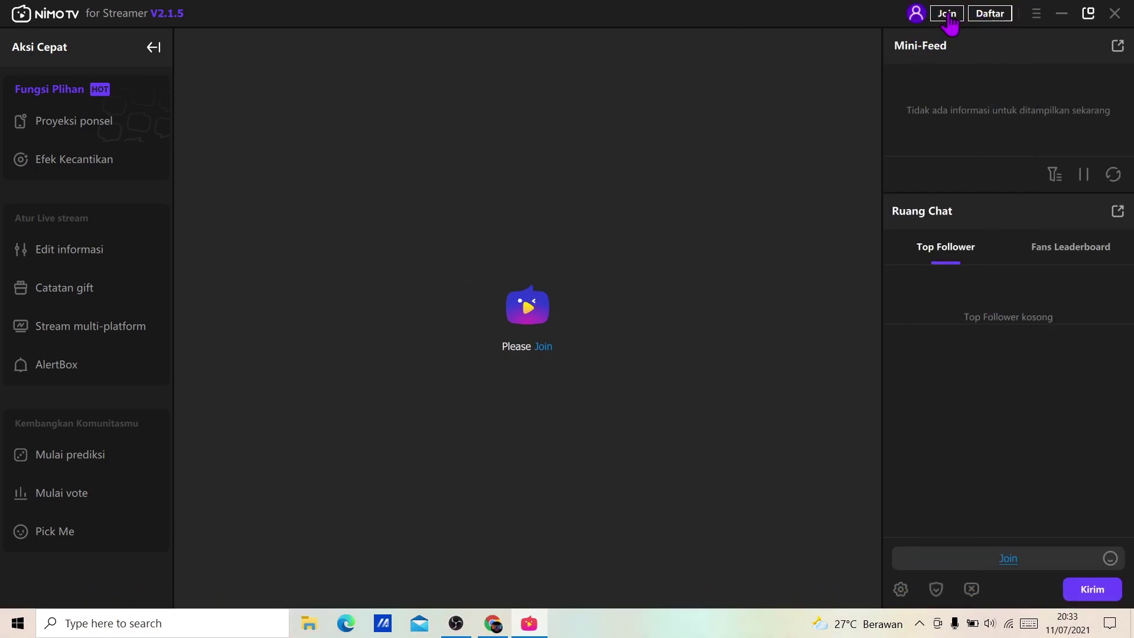
left_click(947, 14)
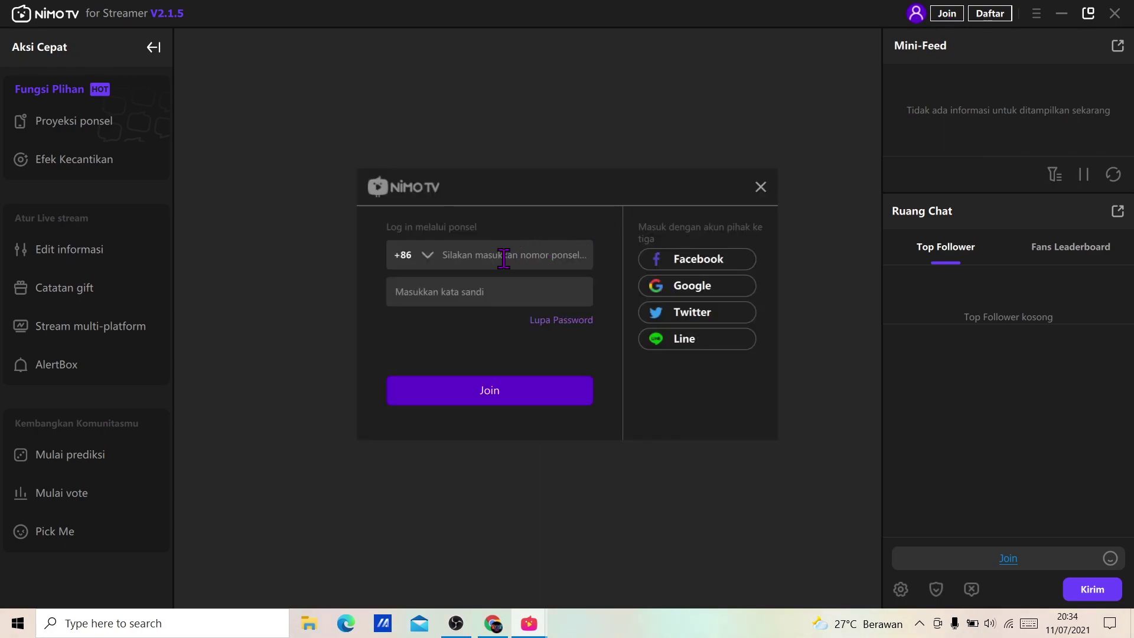
left_click(427, 263)
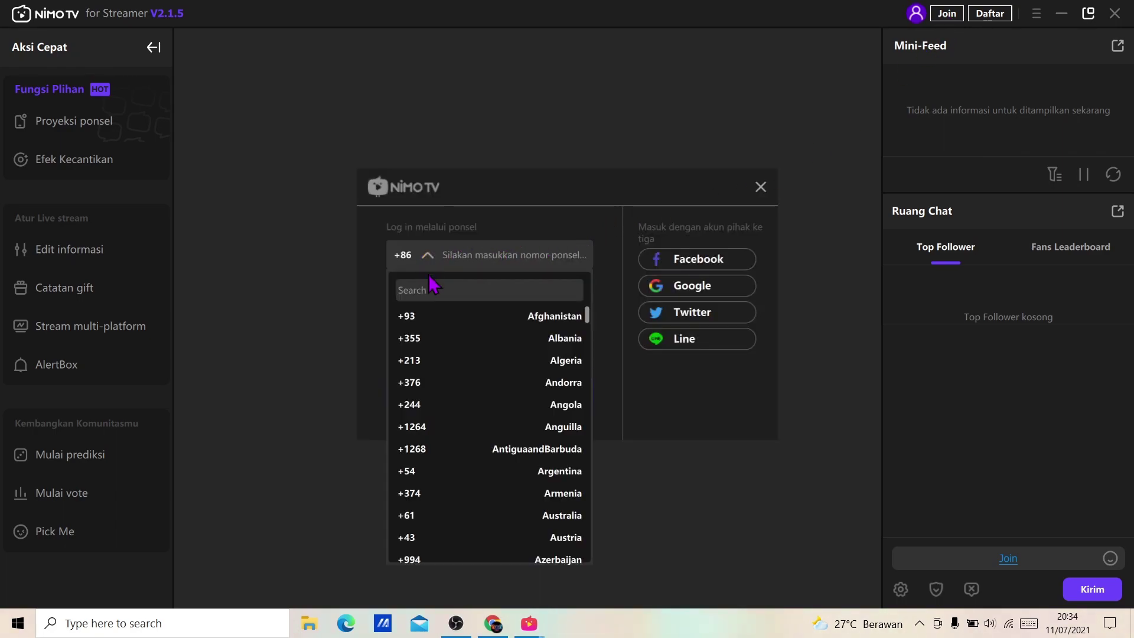
left_click(426, 265)
left_click(424, 261)
scroll(426, 414, "down", 5)
scroll(428, 421, "down", 7)
scroll(428, 427, "down", 7)
scroll(428, 427, "down", 4)
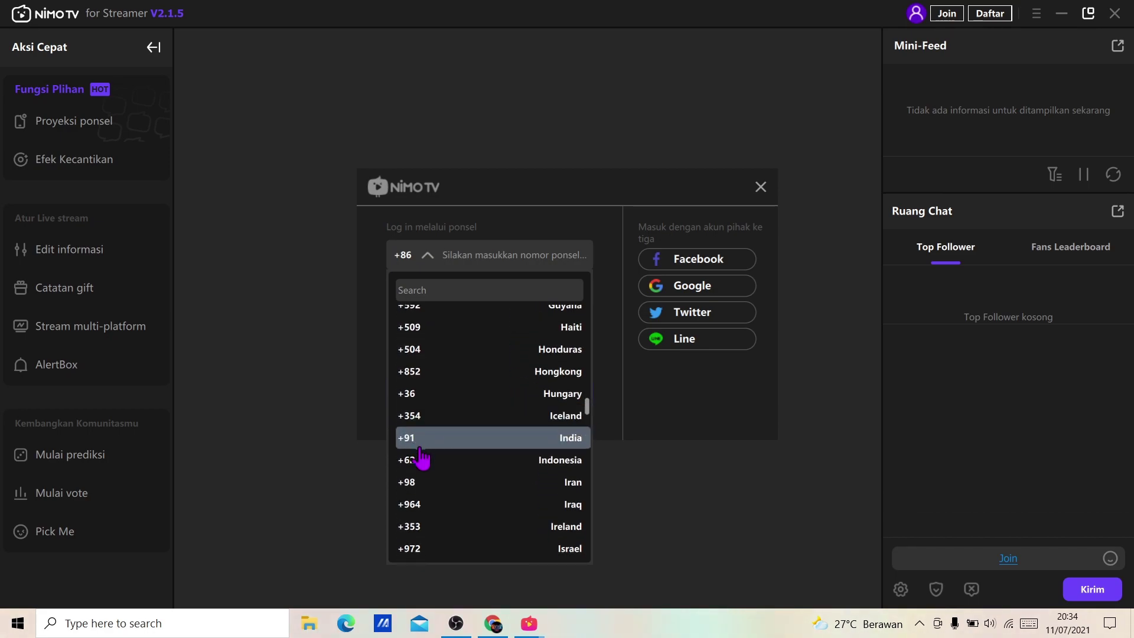
left_click(418, 462)
Step: Enter the account's phone number and password and submit the sign-in
left_click(448, 256)
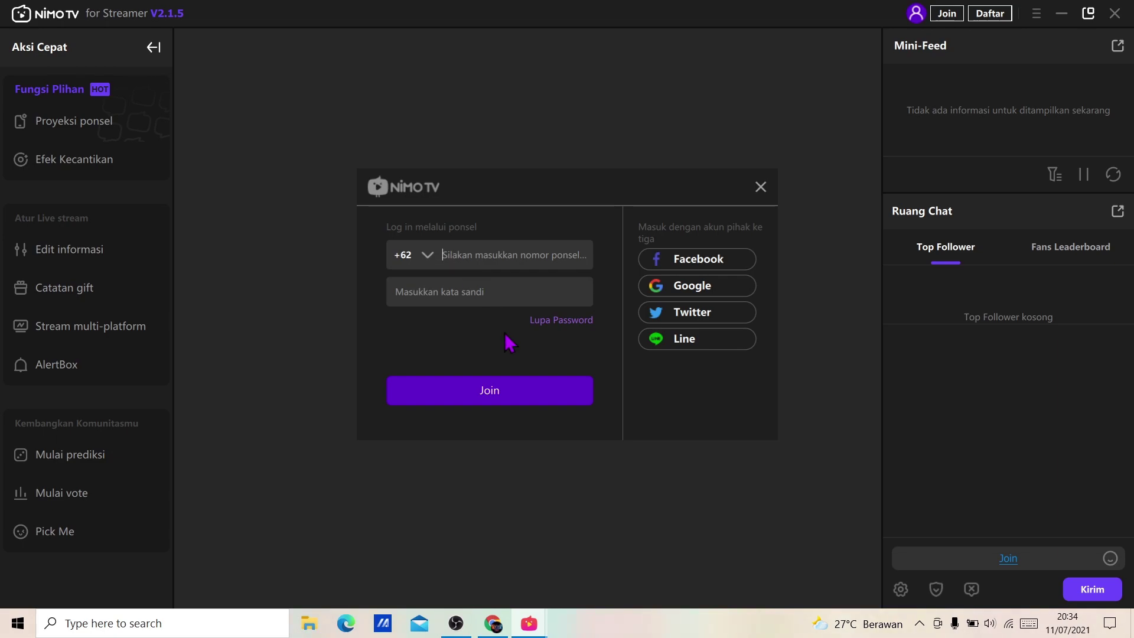
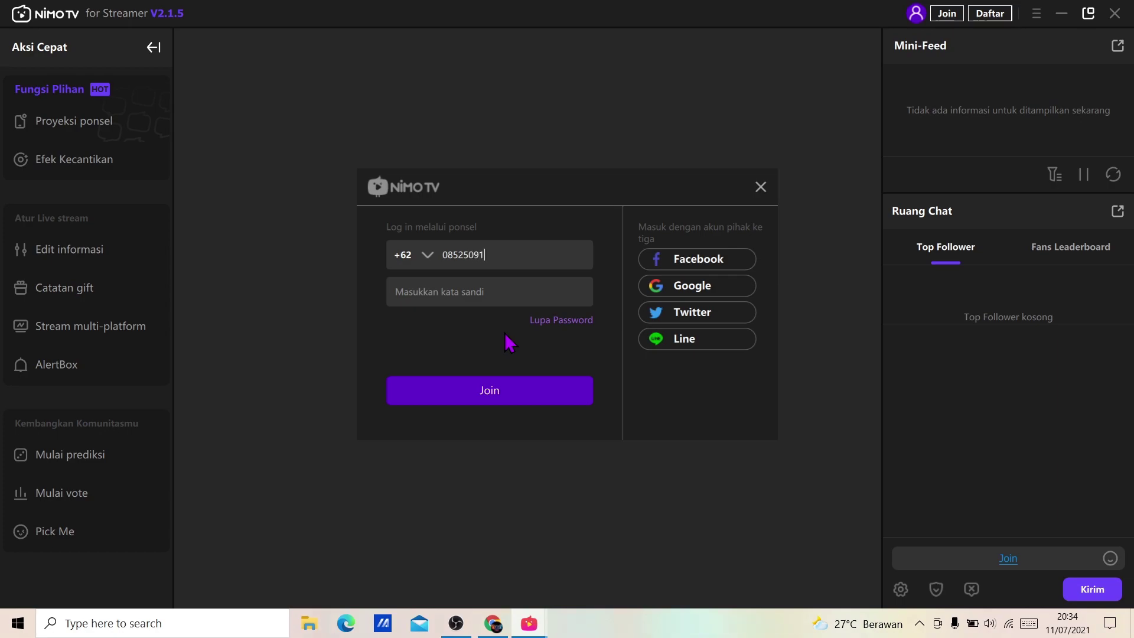
left_click(491, 296)
type("•")
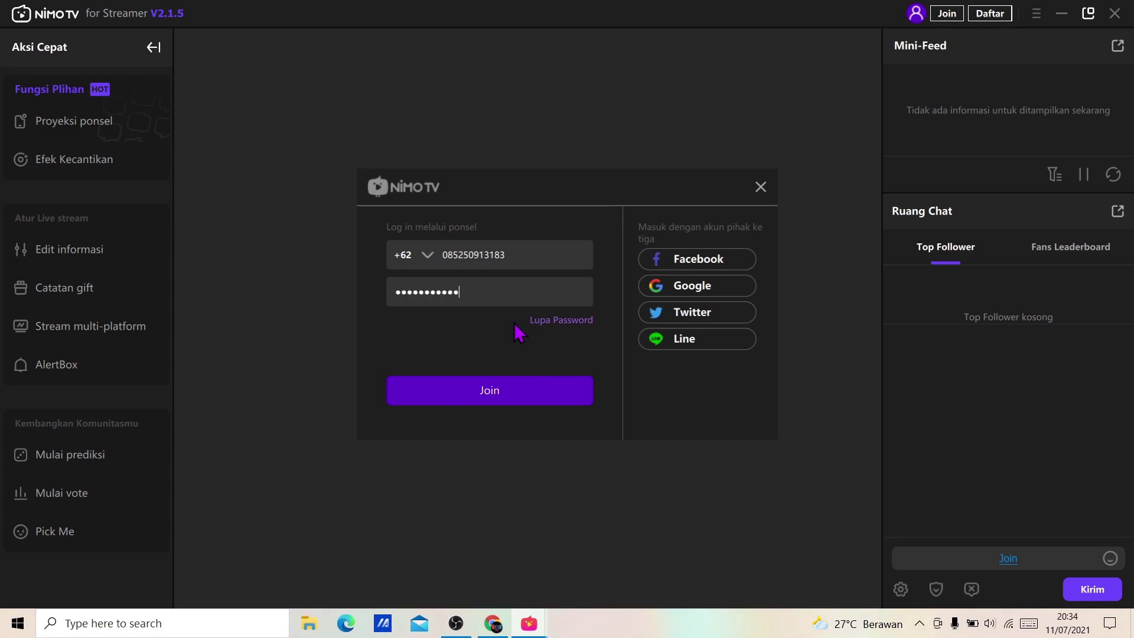
left_click(507, 399)
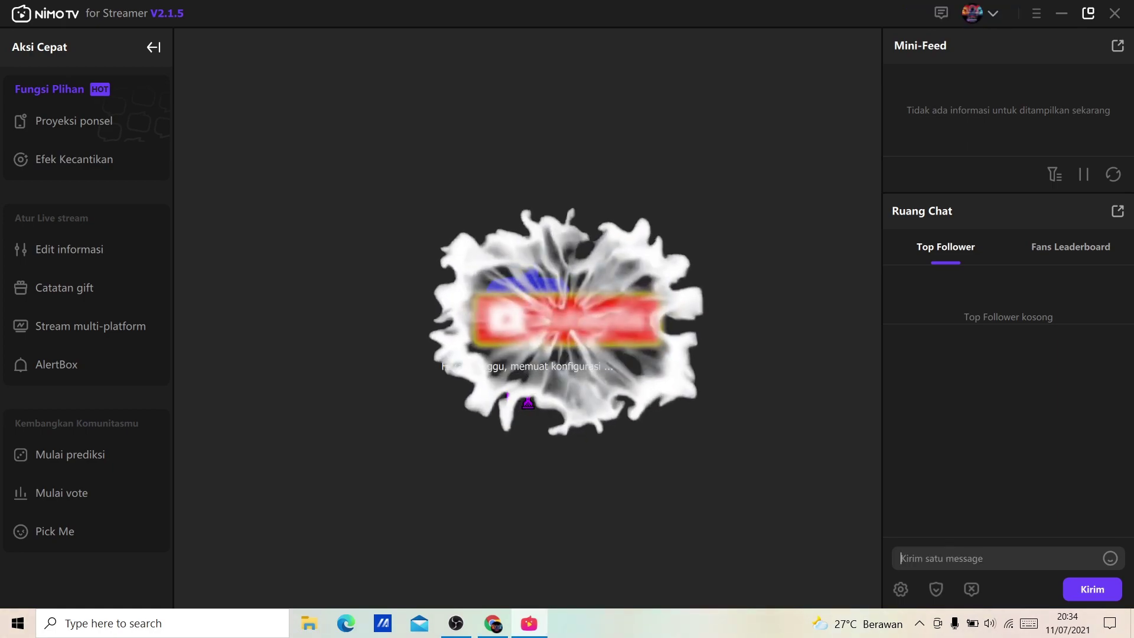